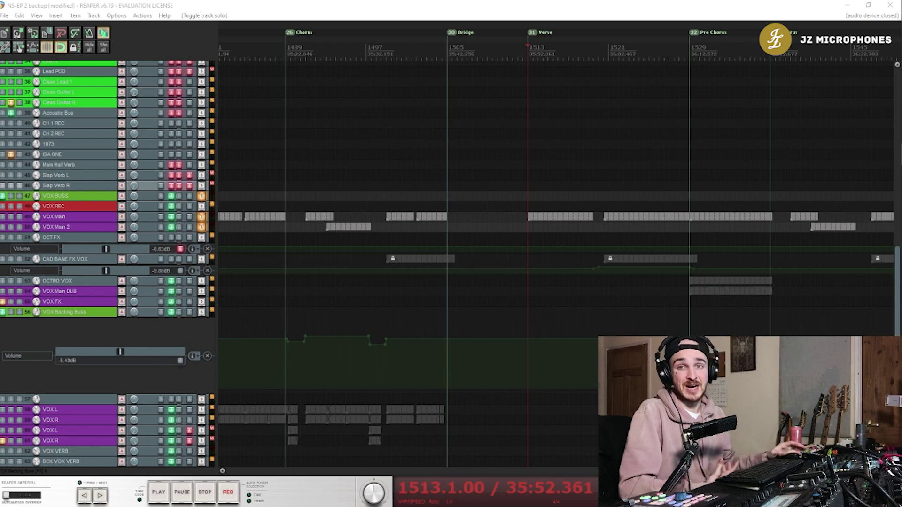
# Step: Activate the REAPER session so the ASIO device runs at 44.1kHz 24-bit and vocal waveforms load
pyautogui.click(266, 3)
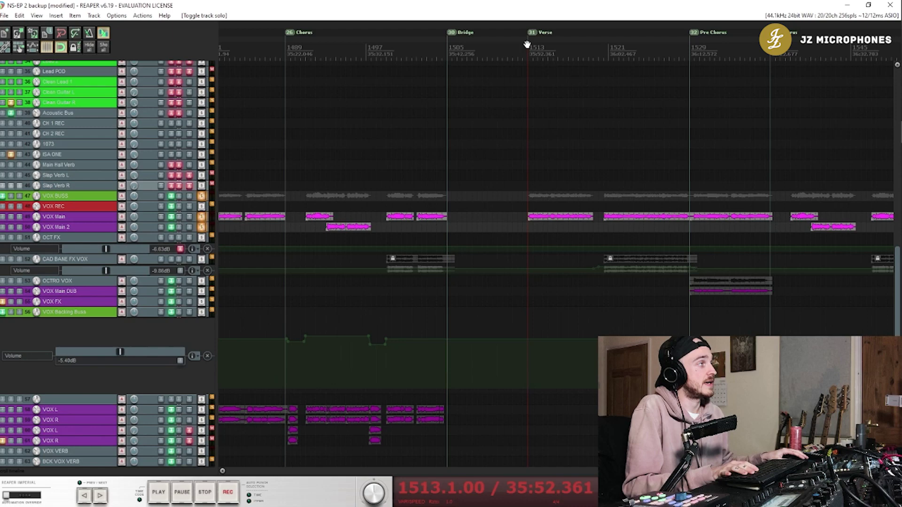
pyautogui.scroll(5, 581, 169)
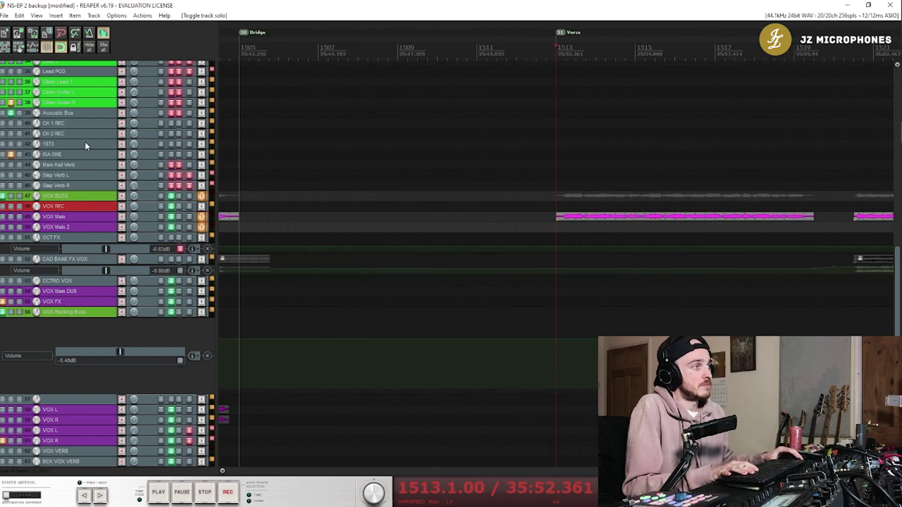
pyautogui.scroll(-2, 85, 142)
pyautogui.scroll(-6, 539, 141)
pyautogui.scroll(-3, 539, 141)
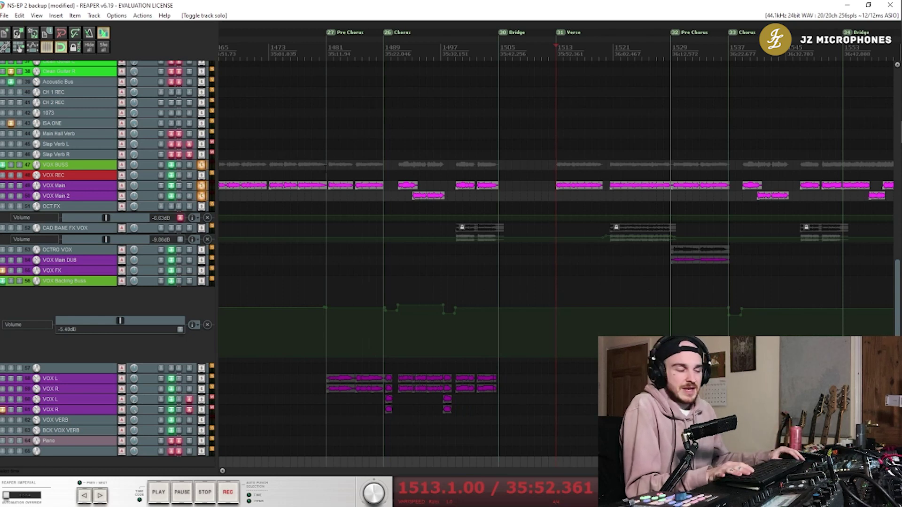
pyautogui.press('space')
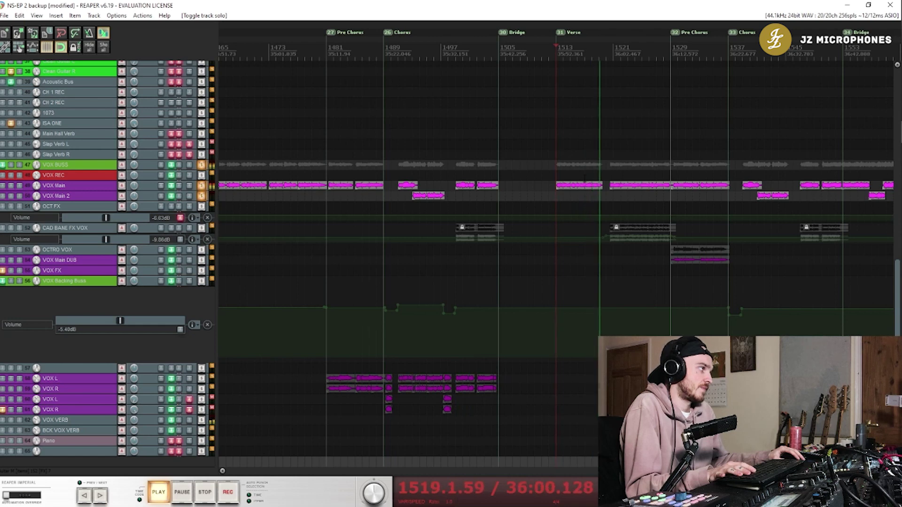
pyautogui.press('space')
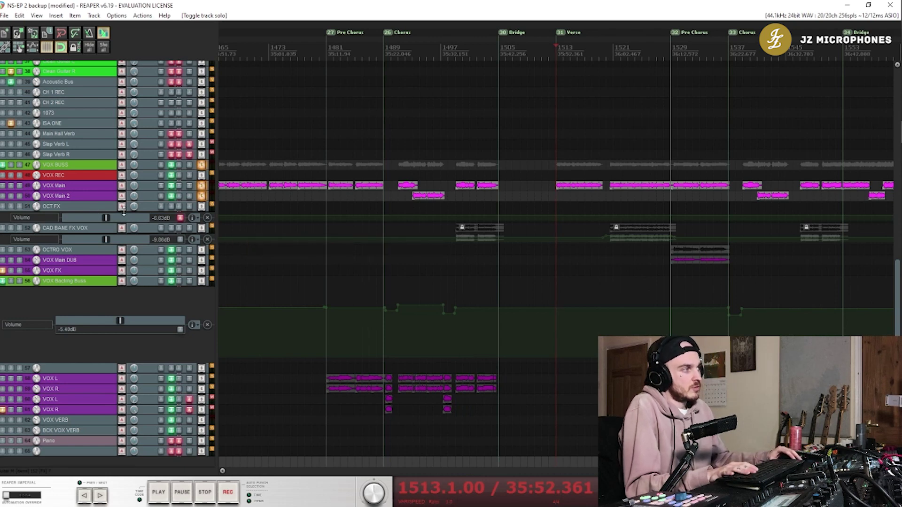
# Step: Expand the VOX Backing Buss folder and show Reel ADT2V (A: ADT Double L) on VOX L
pyautogui.click(202, 281)
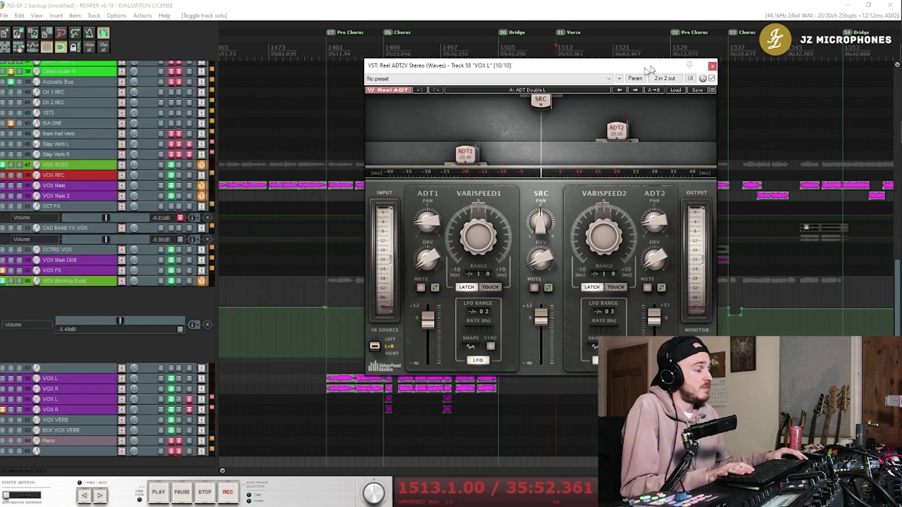
pyautogui.moveTo(643, 72); pyautogui.dragTo(581, 59)
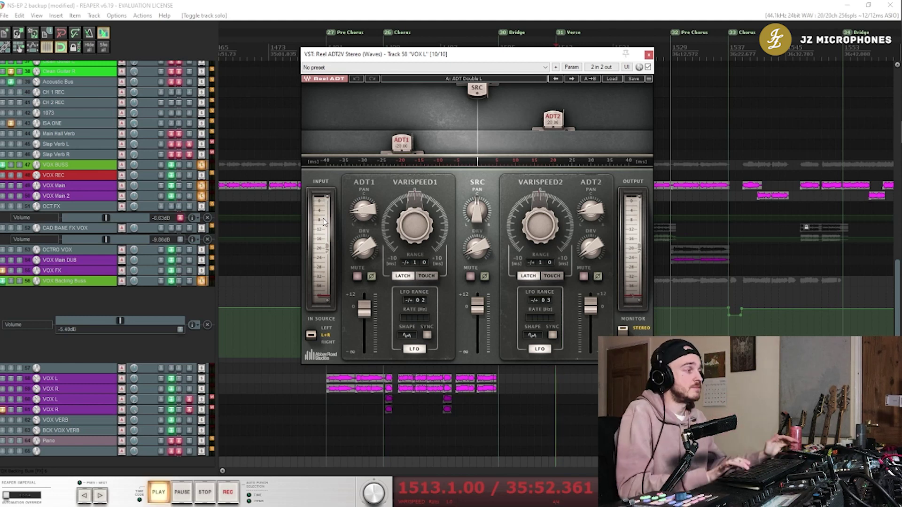
# Step: Play the backing vocals, move the Reel ADT window left, and undo a trial envelope edit
pyautogui.press('space')
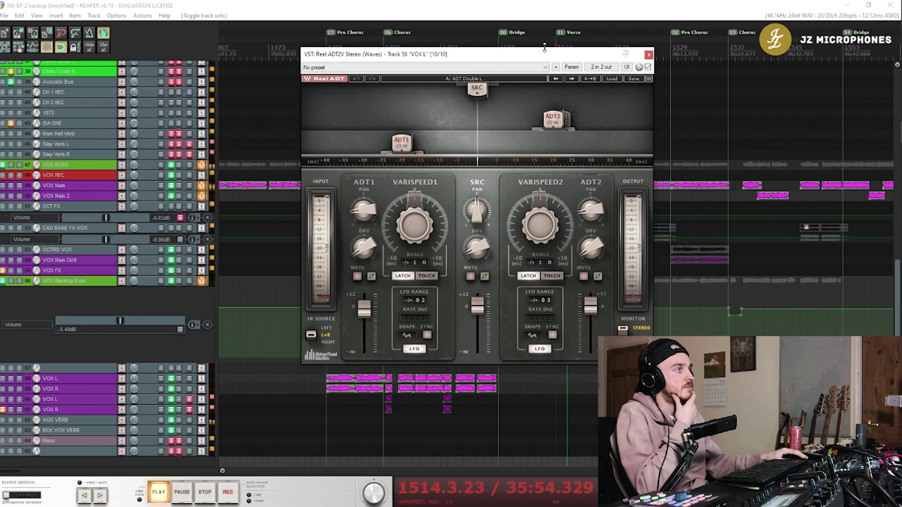
pyautogui.moveTo(550, 54); pyautogui.dragTo(335, 46)
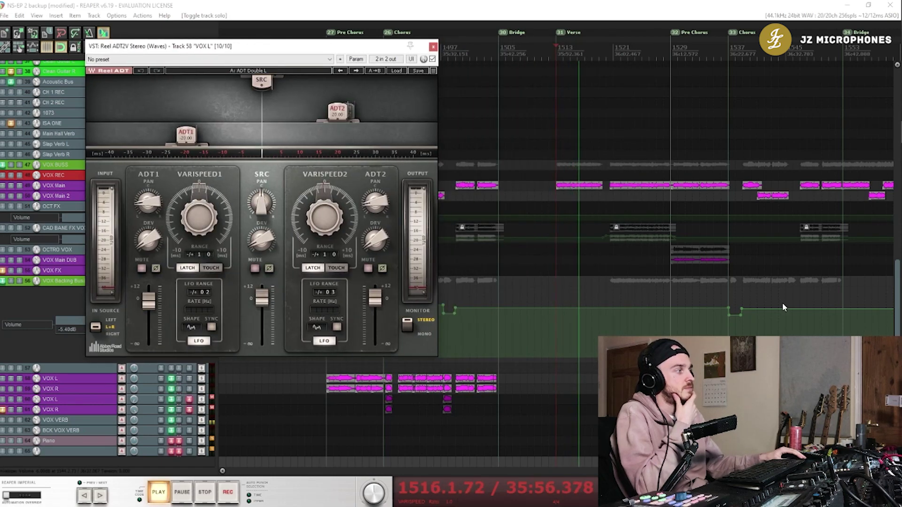
pyautogui.moveTo(736, 315); pyautogui.dragTo(735, 308)
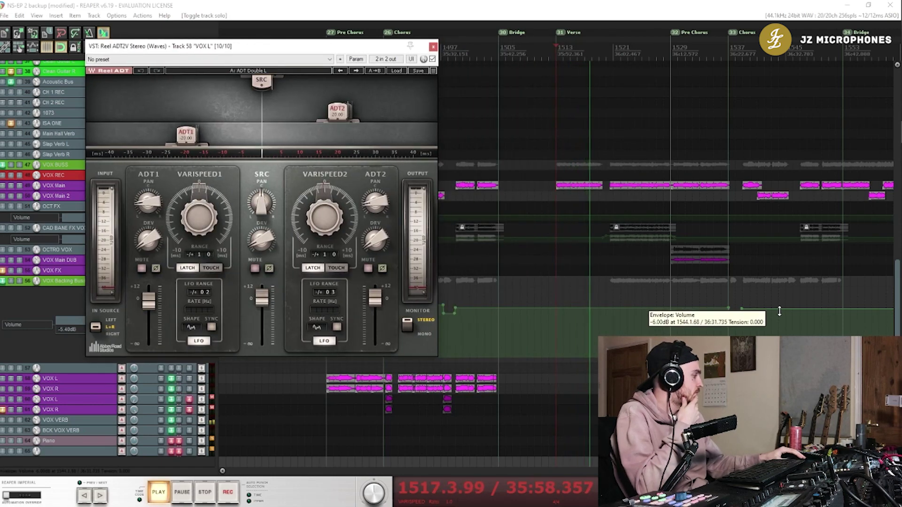
pyautogui.hotkey('ctrl', 'z')
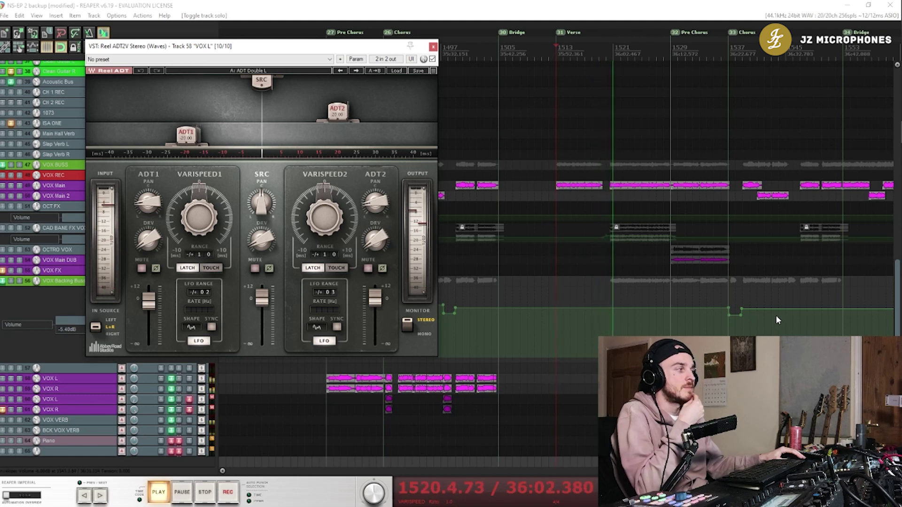
pyautogui.moveTo(750, 308)
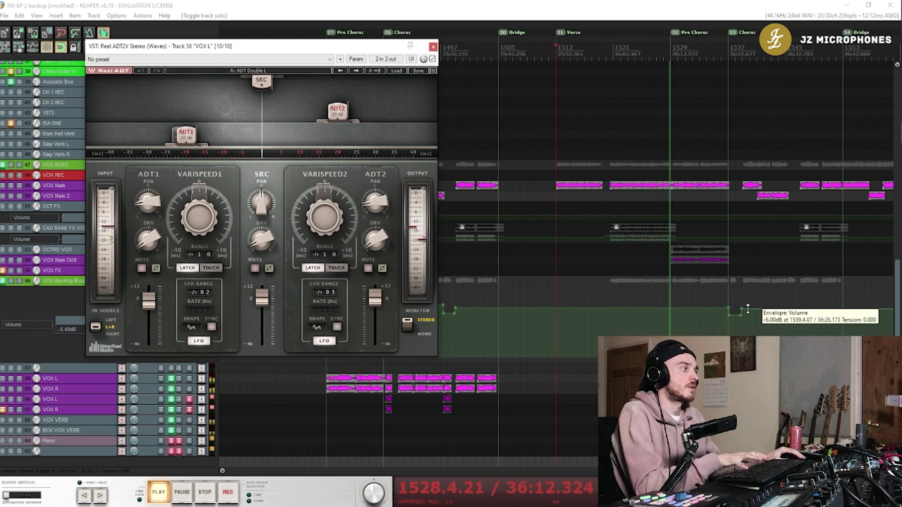
pyautogui.press('space')
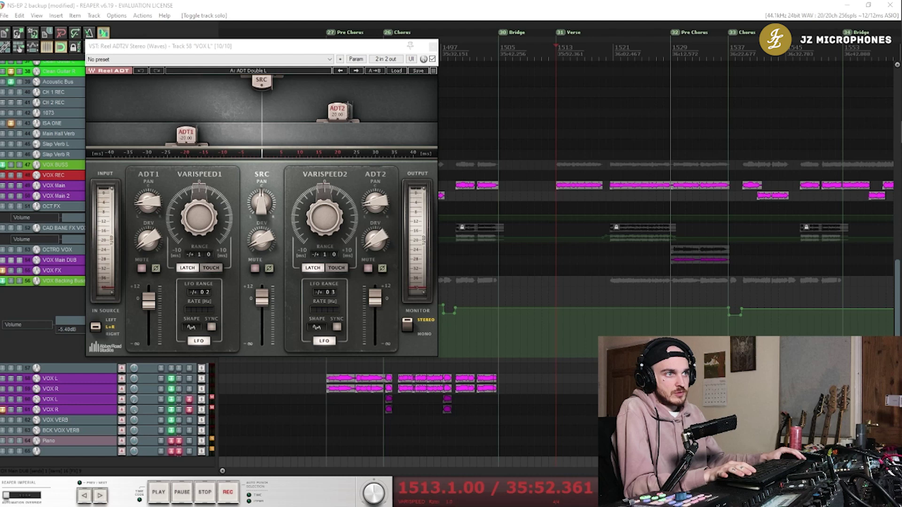
# Step: Audition the Pro Chorus vocal item, replay from bar 1532, then close the Reel ADT window
pyautogui.click(676, 256)
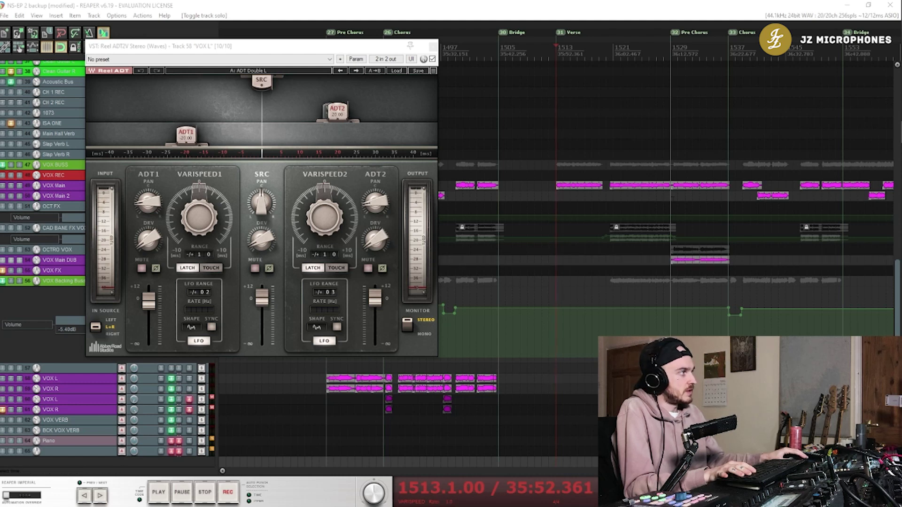
pyautogui.press('space')
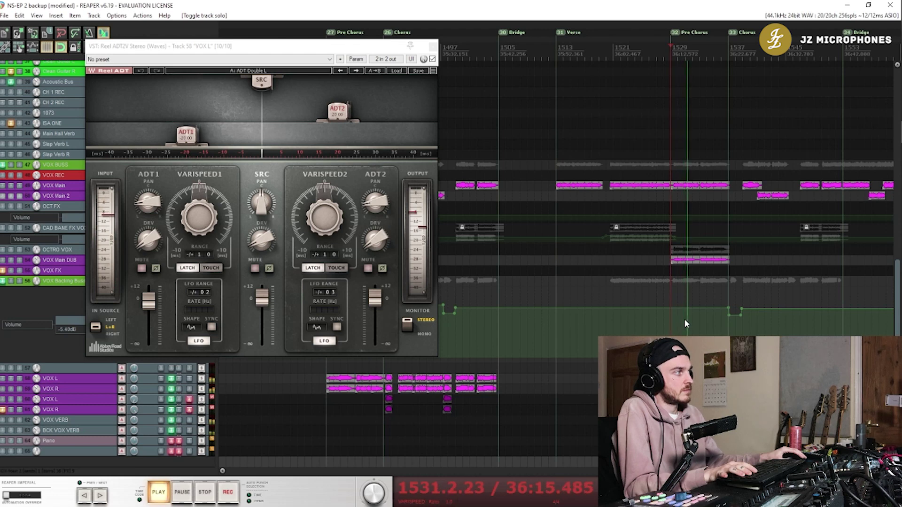
pyautogui.press('space')
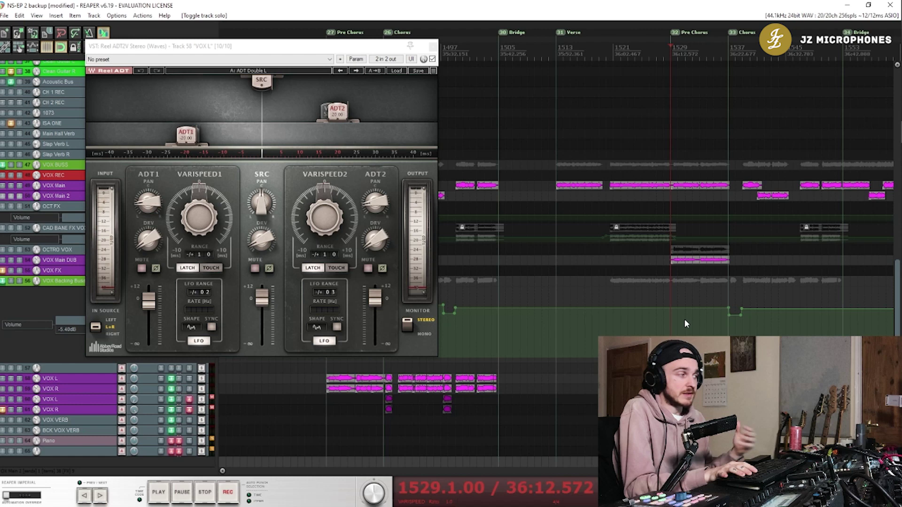
pyautogui.click(693, 239)
pyautogui.press('space')
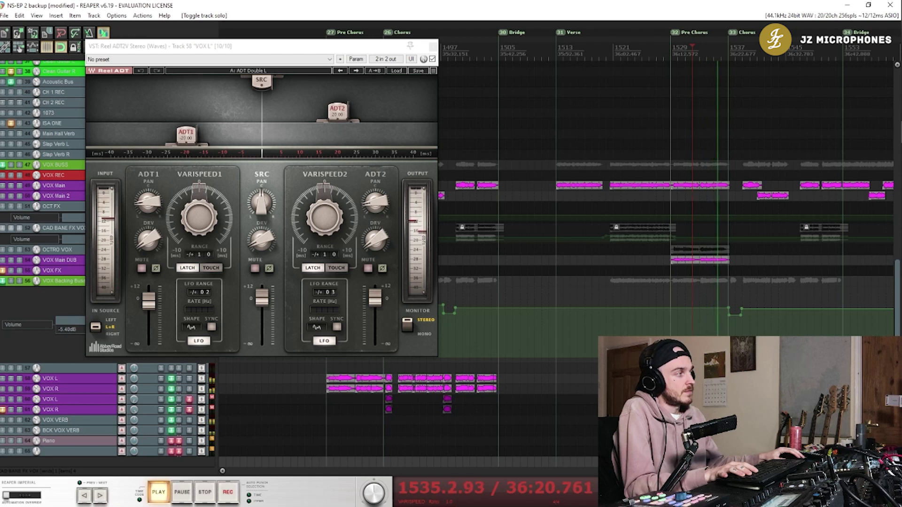
pyautogui.press('space')
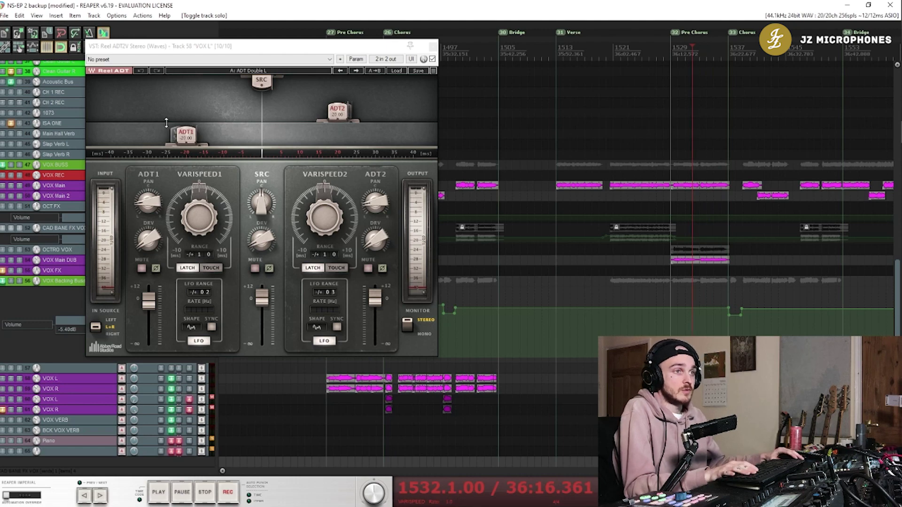
pyautogui.click(433, 46)
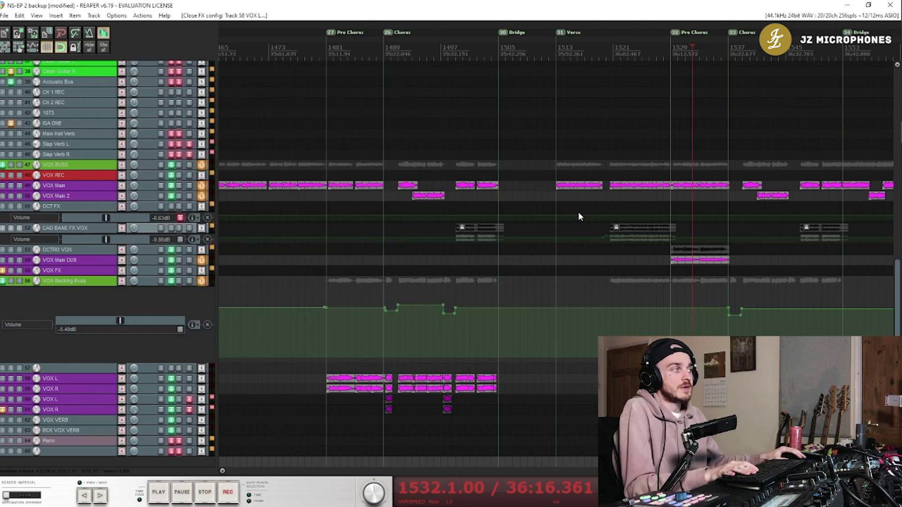
# Step: Select VOX Main 2, return to bar 1520, toggle VOX Main DUB solo, and unbypass CAD BANE FX VOX
pyautogui.click(616, 195)
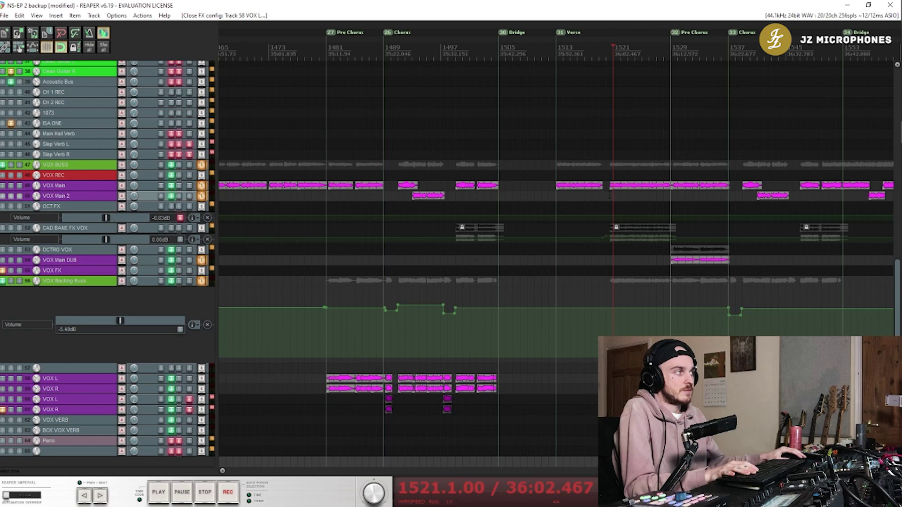
pyautogui.press('Left')
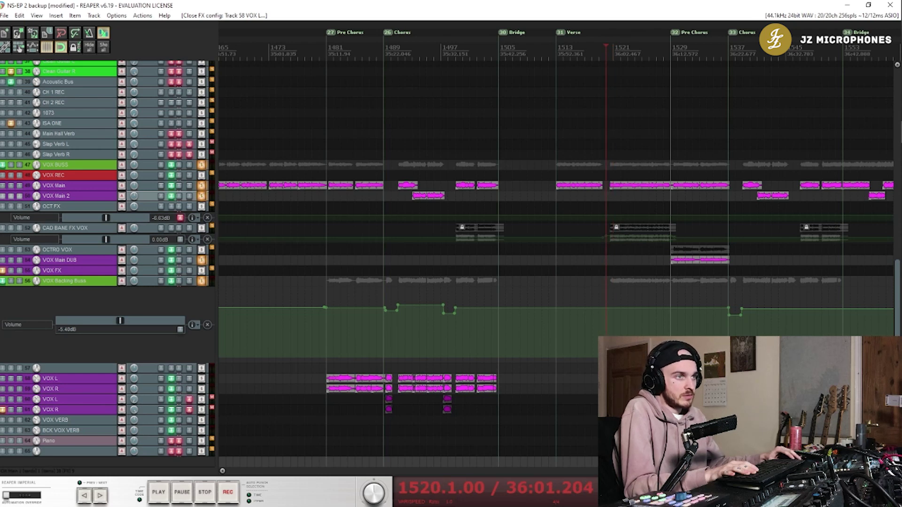
pyautogui.press('s')
pyautogui.press('s')
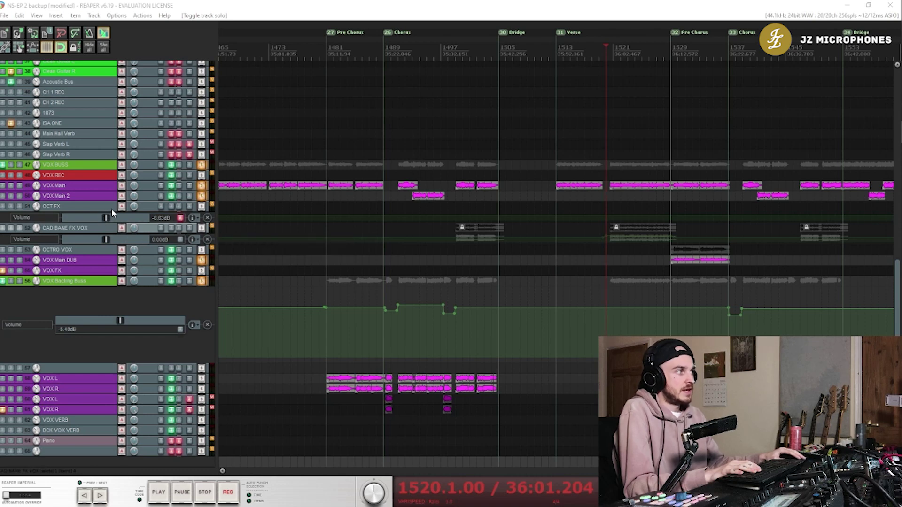
pyautogui.click(202, 229)
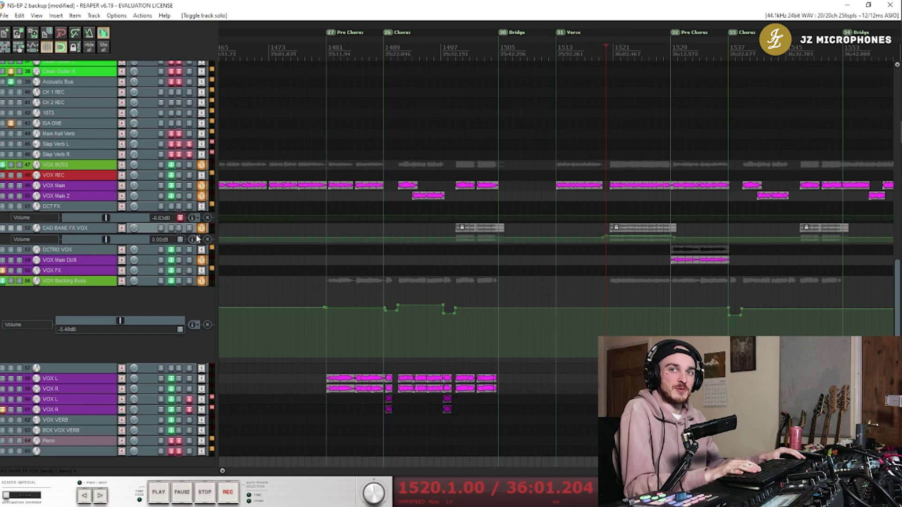
# Step: Play from bar 1520 with VOX Main and VOX Backing Buss soloed, then stop
pyautogui.press('space')
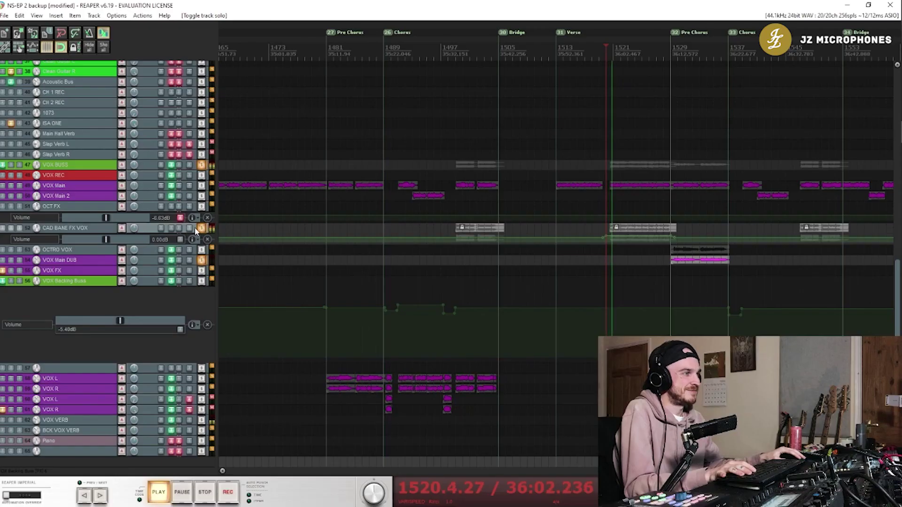
pyautogui.click(202, 187)
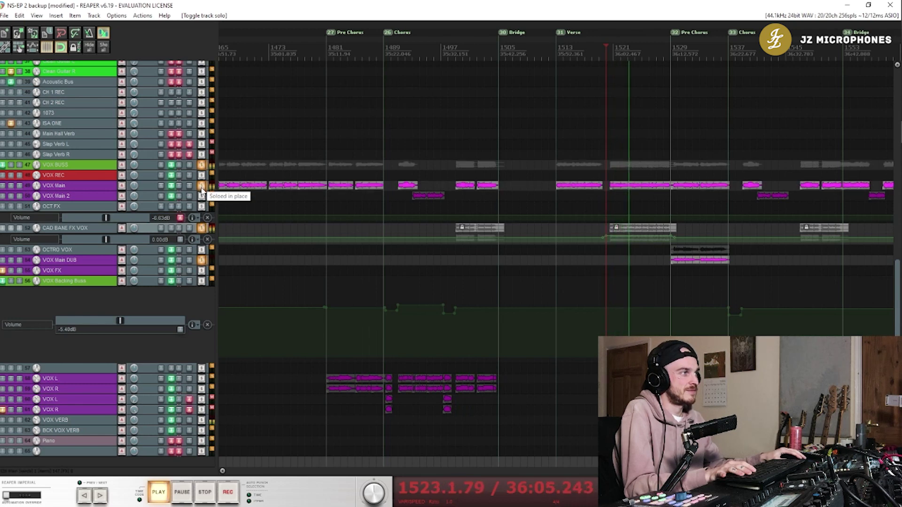
pyautogui.click(202, 281)
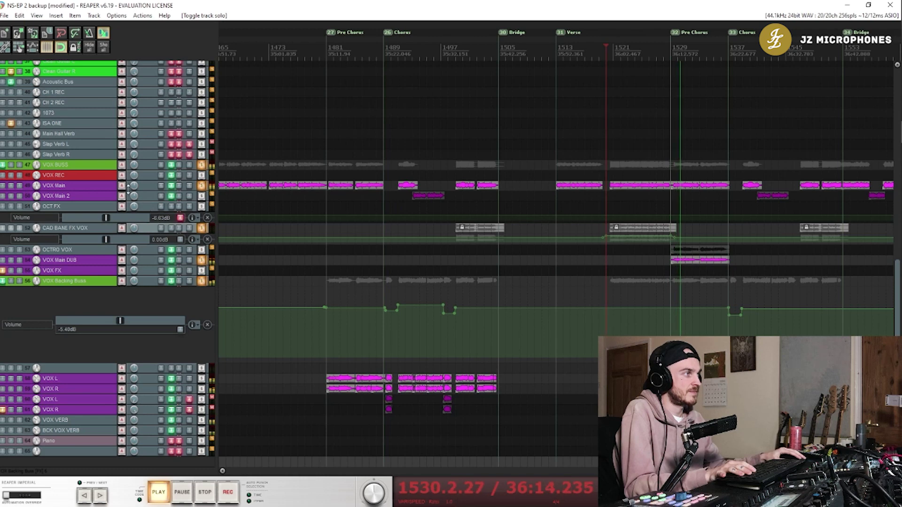
pyautogui.press('space')
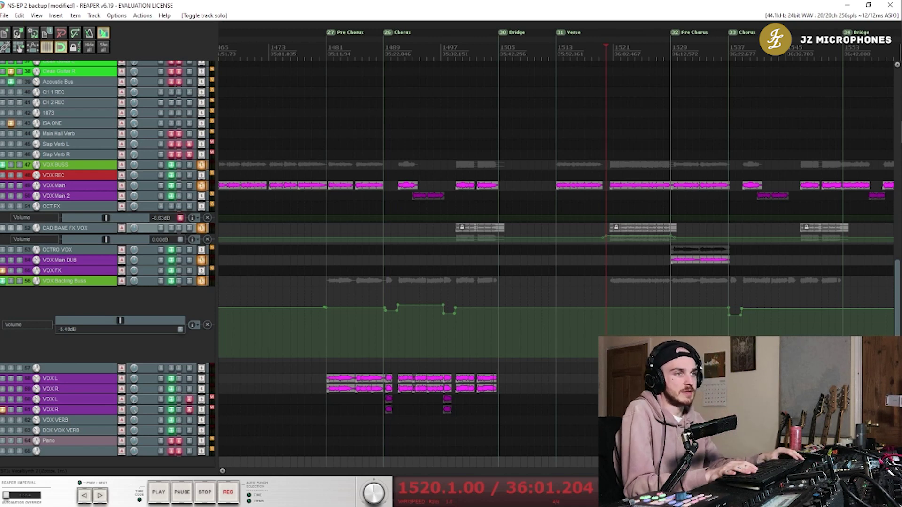
# Step: Select track 53 OCTRO VOX and show its Octavox harmonizer with two -4th voices panned 100L/100R
pyautogui.click(75, 249)
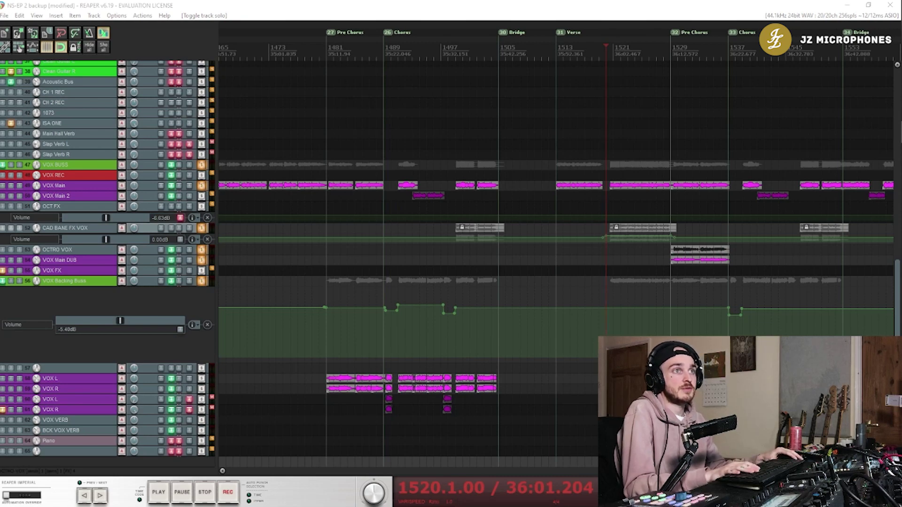
pyautogui.press('f')
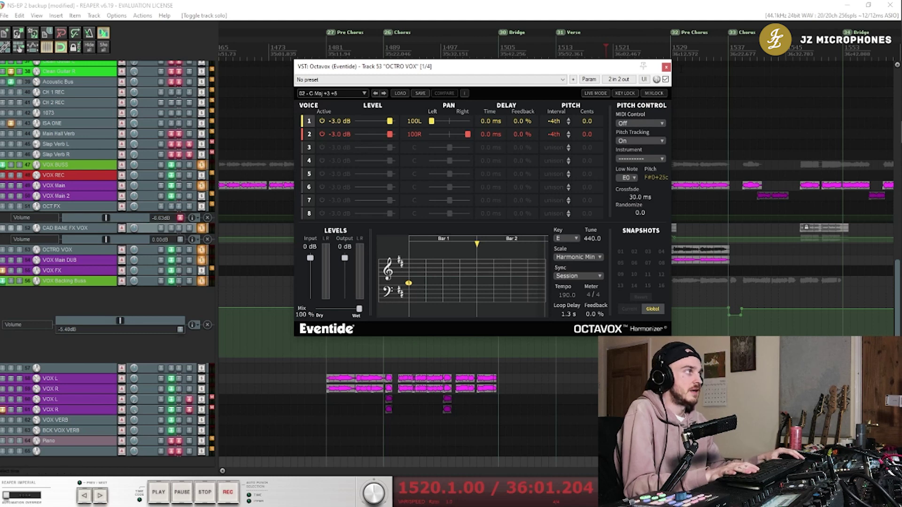
# Step: Close the Octavox window, leaving VocalSynth 2 with the Bug Repellent vocoder setting showing
pyautogui.click(666, 67)
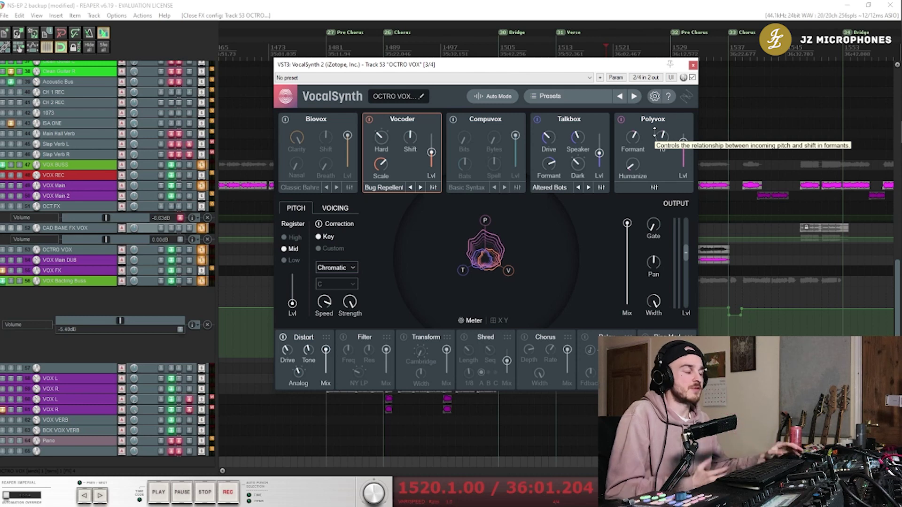
pyautogui.click(693, 65)
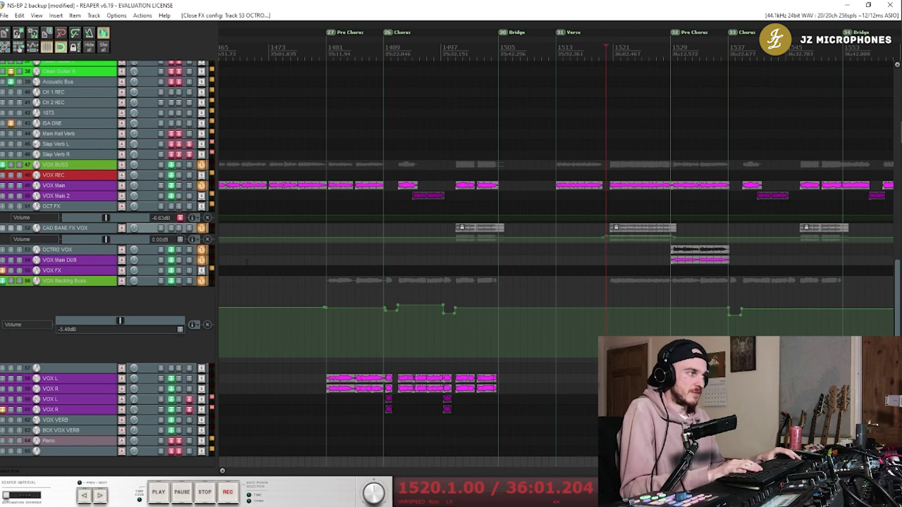
# Step: Jump to bar 1525 and play the soloed vocals through the Pro Chorus
pyautogui.press('Up')
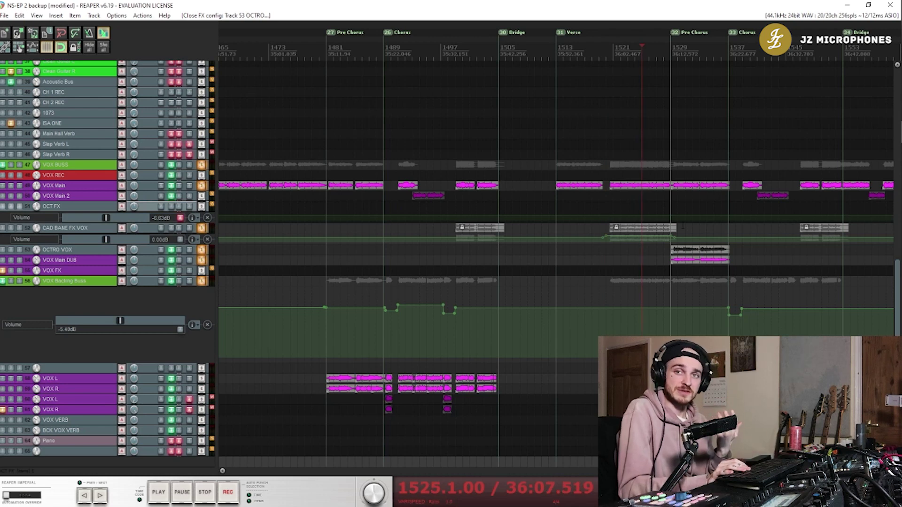
pyautogui.press('space')
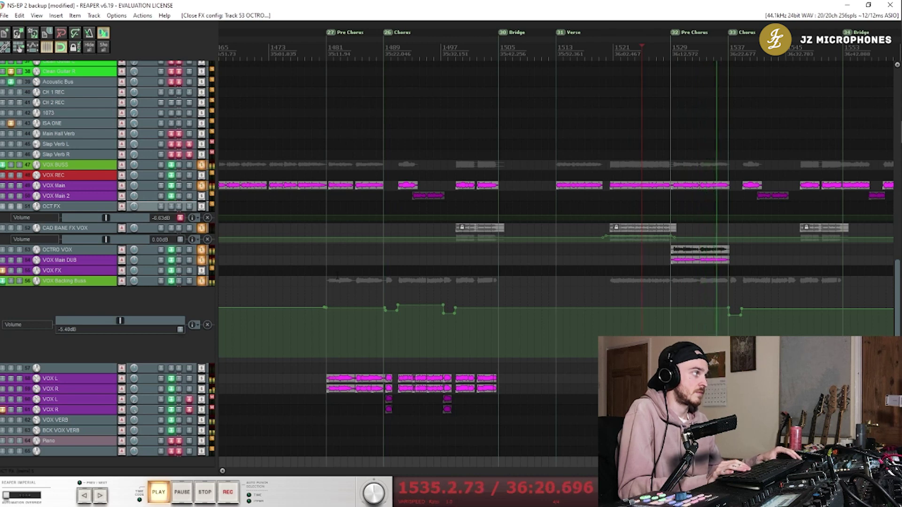
# Step: Stop playback and unsolo VOX Main DUB, VOX Backing Buss and VOX Main
pyautogui.press('space')
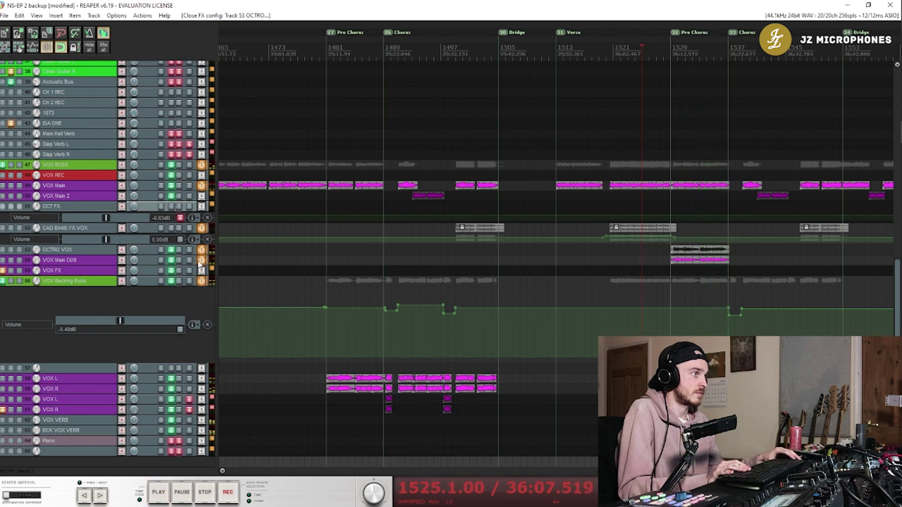
pyautogui.click(201, 261)
pyautogui.click(202, 281)
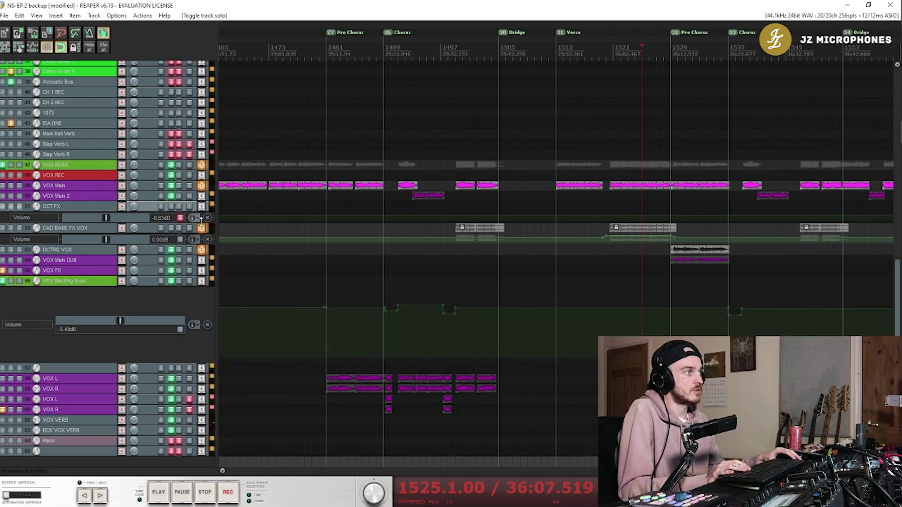
pyautogui.click(202, 186)
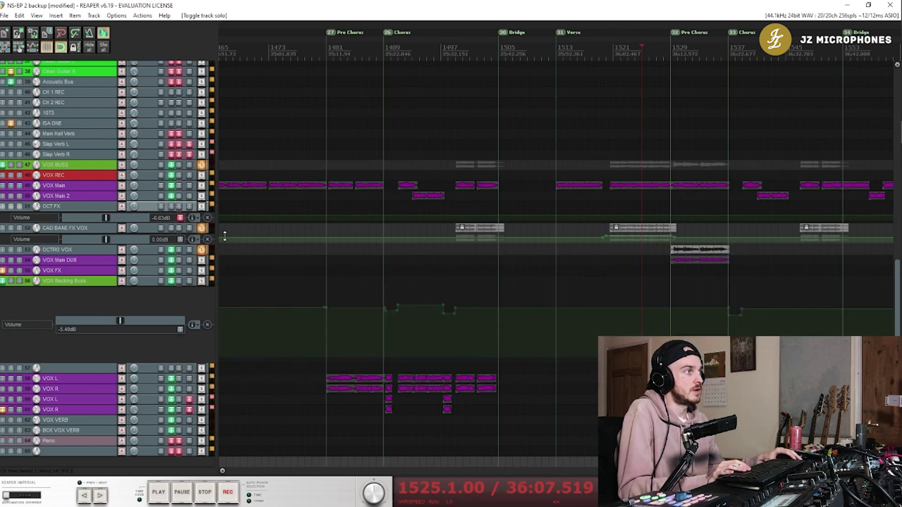
# Step: Play the effect vocals from bar 1527 and stop back at 1527.1.00
pyautogui.click(656, 212)
pyautogui.press('space')
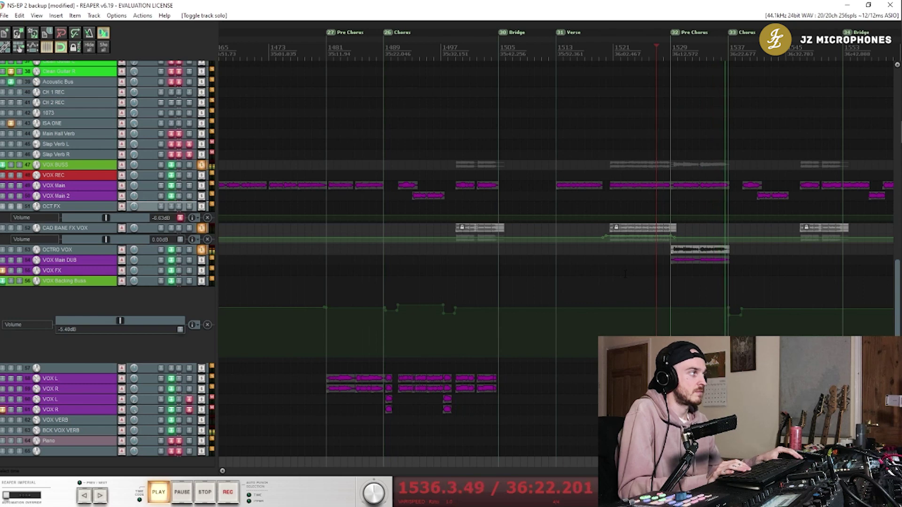
pyautogui.press('space')
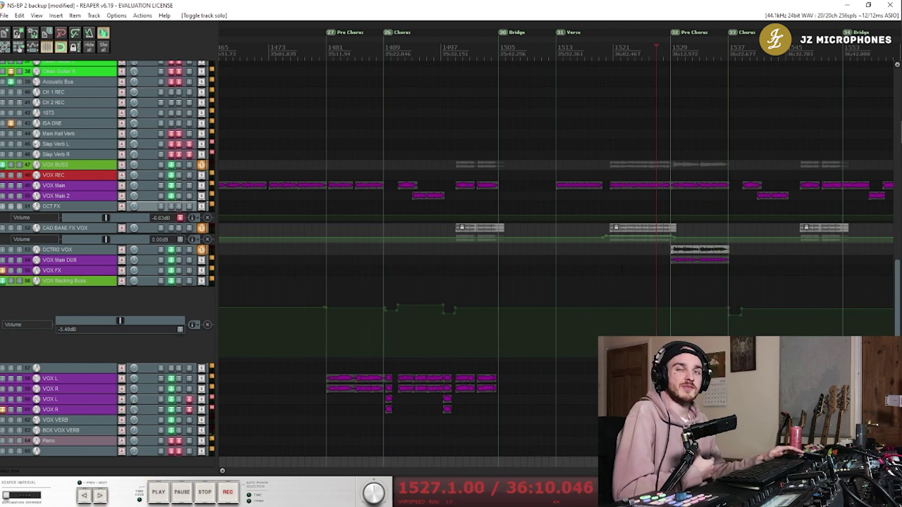